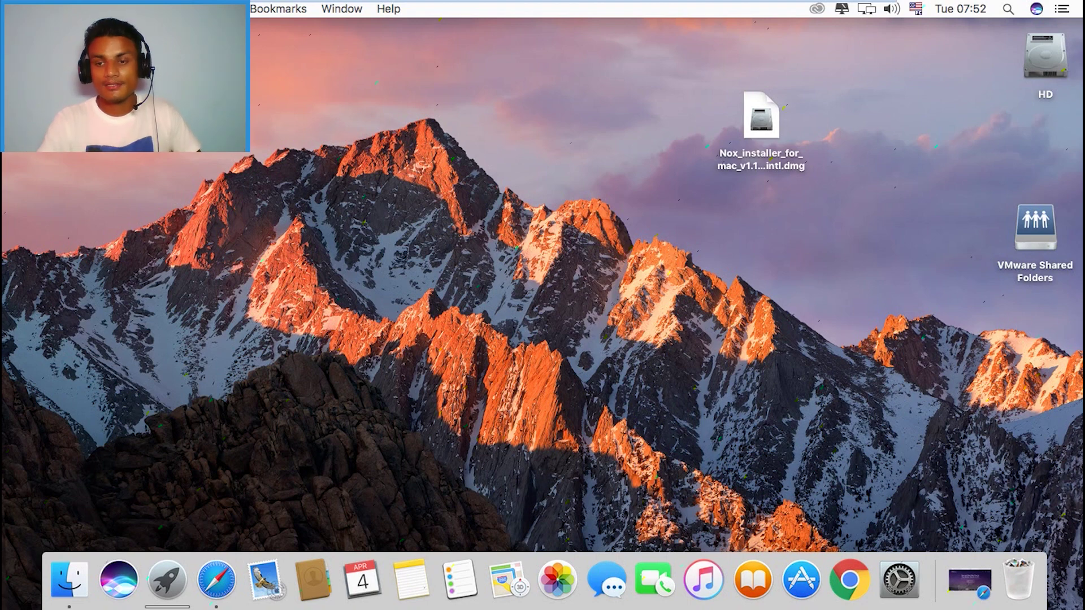
# Restore the bignox.com page in Safari and download the Mac installer Nox_installer_for_mac_v1.1.1.0_intl.dmg.
pyautogui.click(969, 579)
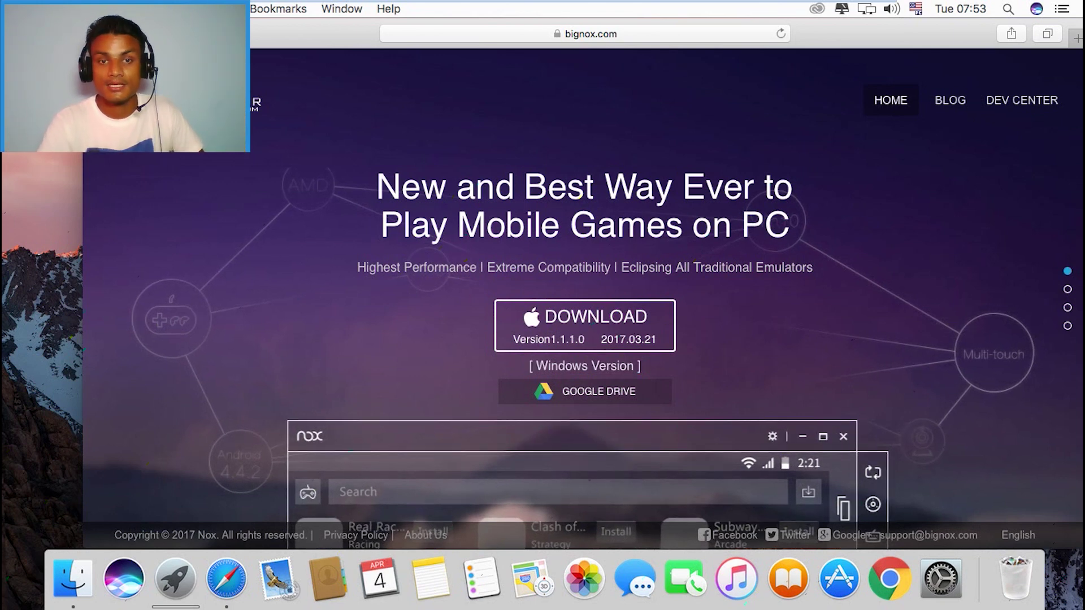
pyautogui.click(585, 322)
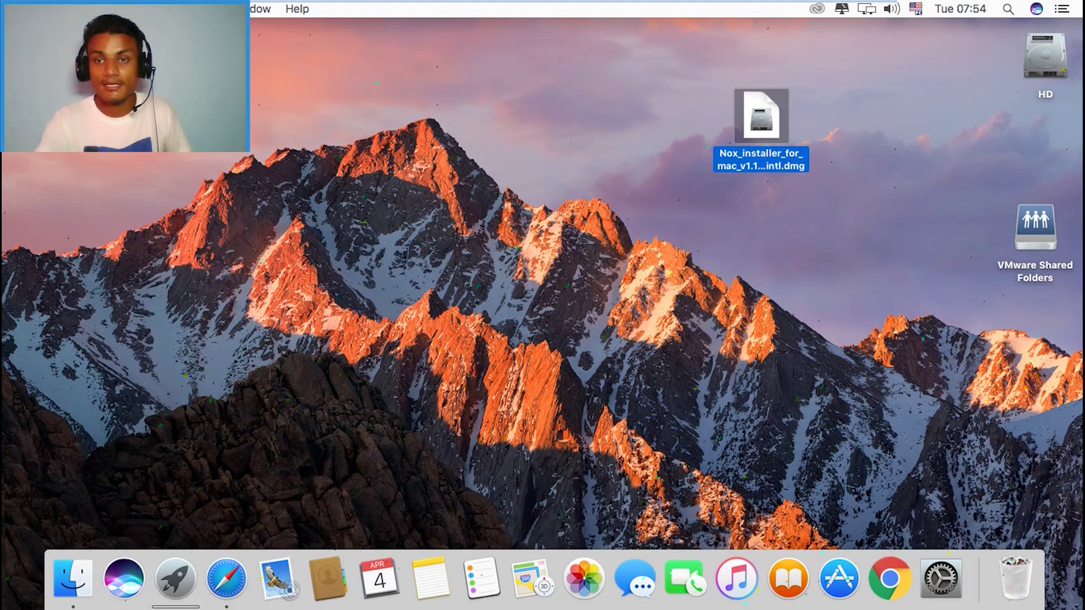
# Agree to the Nox license, then copy Nox App Player into the Applications folder.
pyautogui.click(636, 176)
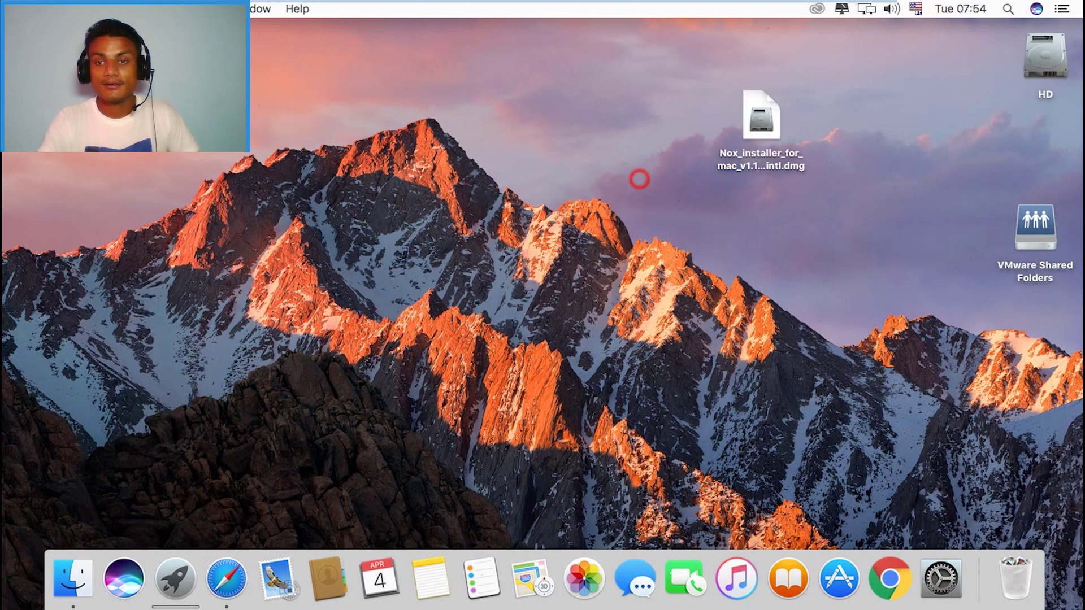
pyautogui.scroll(-1, 612, 238)
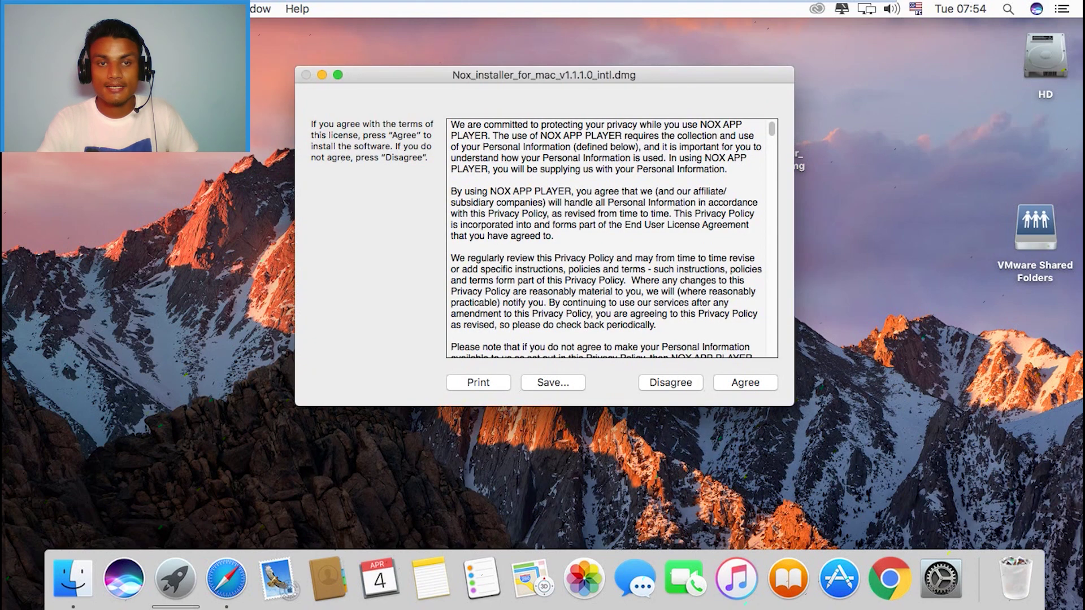
pyautogui.scroll(-10, 612, 238)
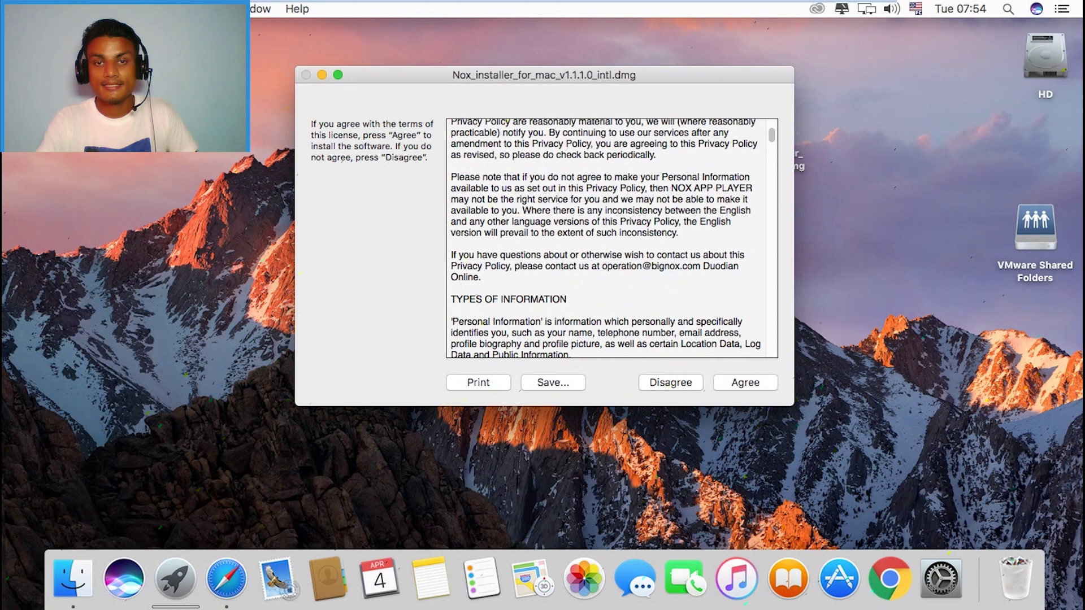
pyautogui.click(745, 383)
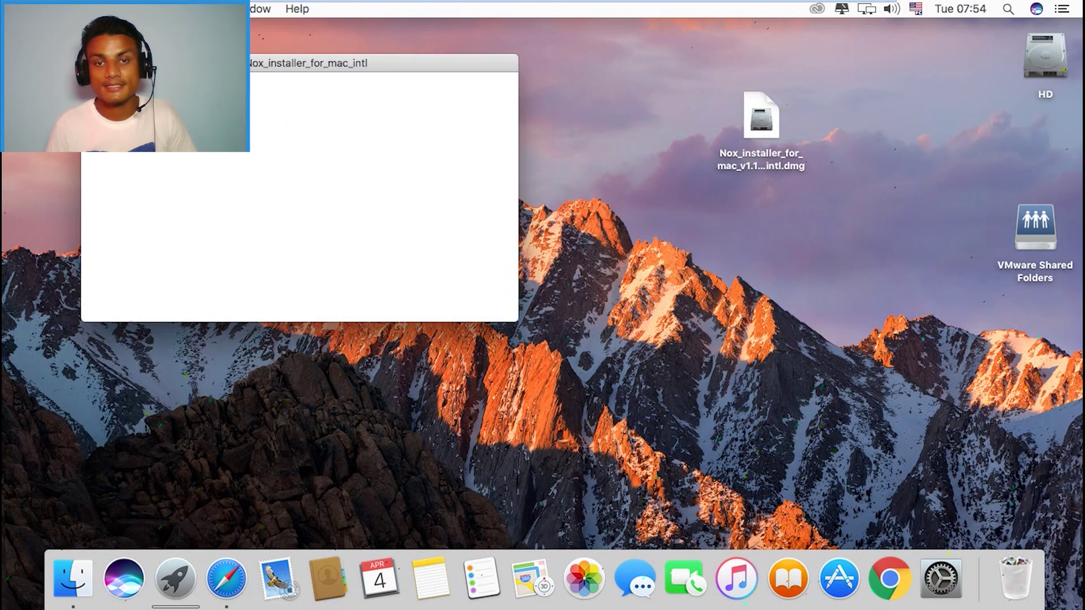
pyautogui.click(195, 215)
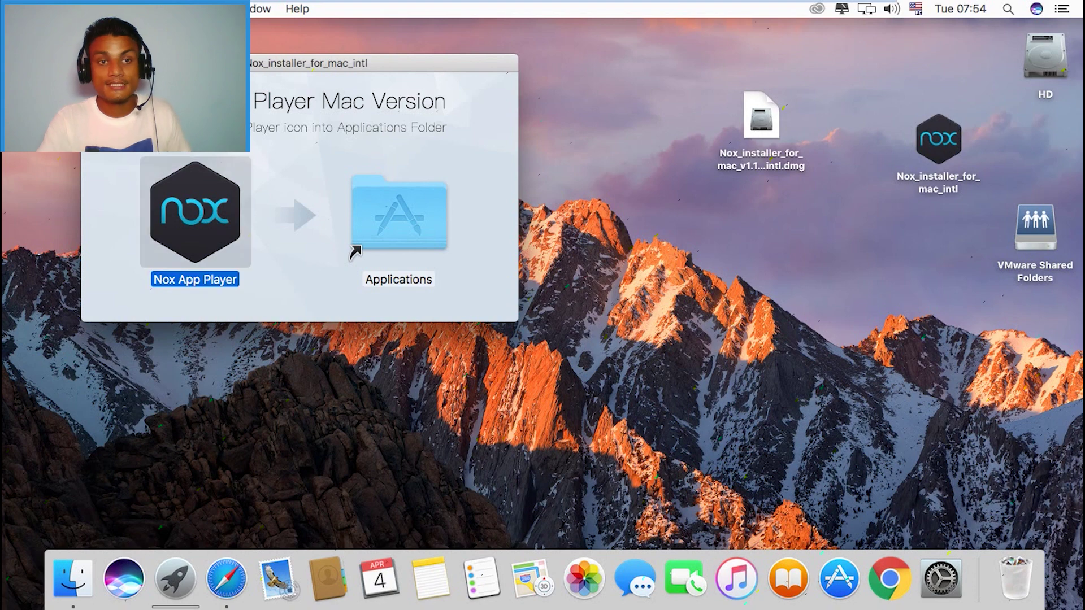
pyautogui.moveTo(195, 214)
pyautogui.mouseDown()
pyautogui.moveTo(346, 205)
pyautogui.moveTo(398, 214)
pyautogui.mouseUp()
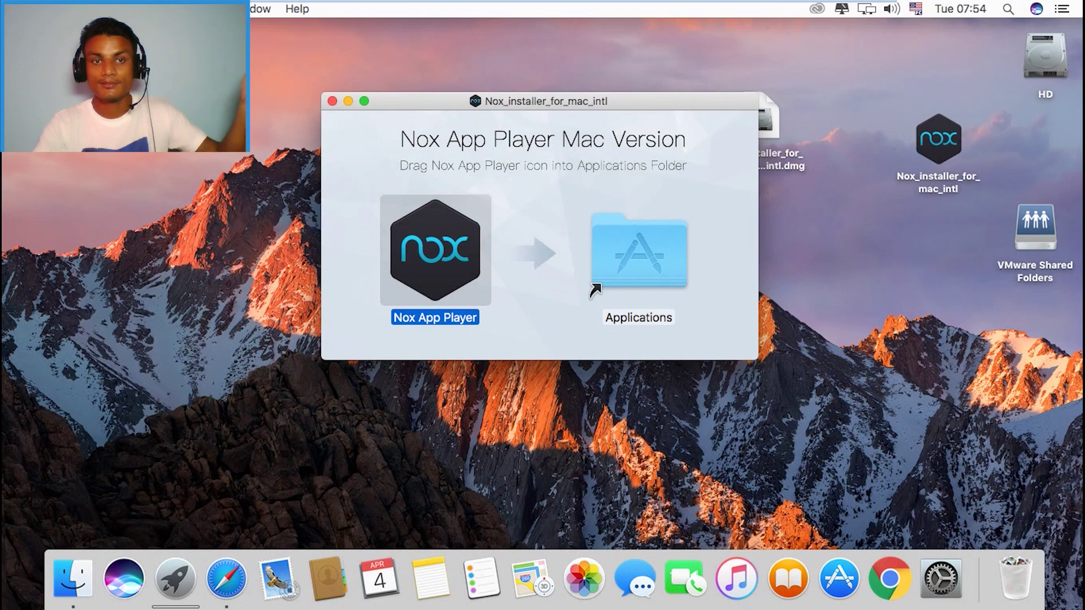
# Close the installer window and launch Nox App Player from Launchpad.
pyautogui.click(333, 100)
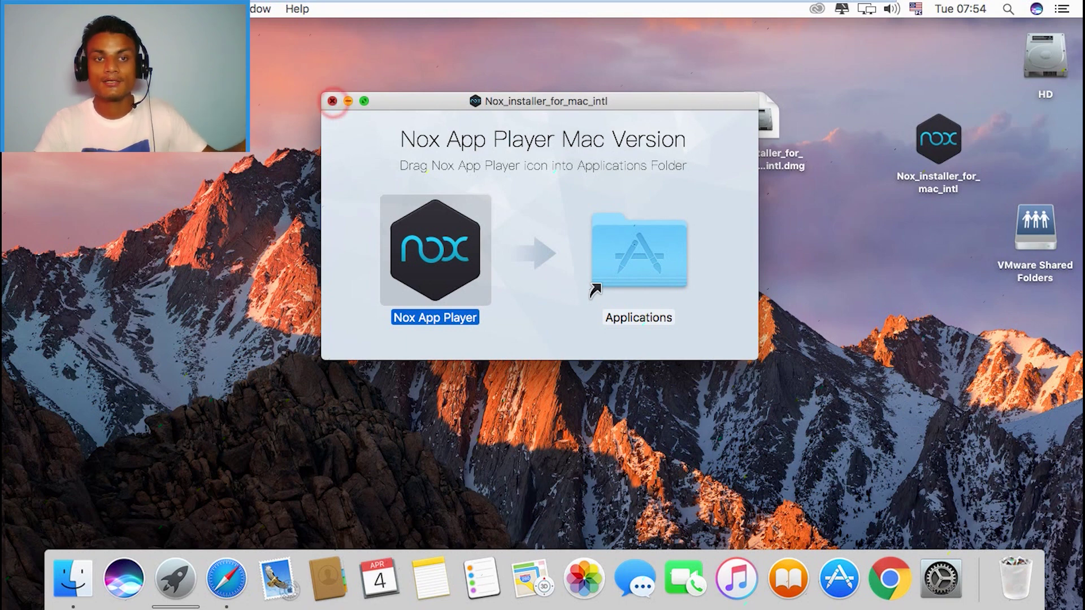
pyautogui.click(175, 578)
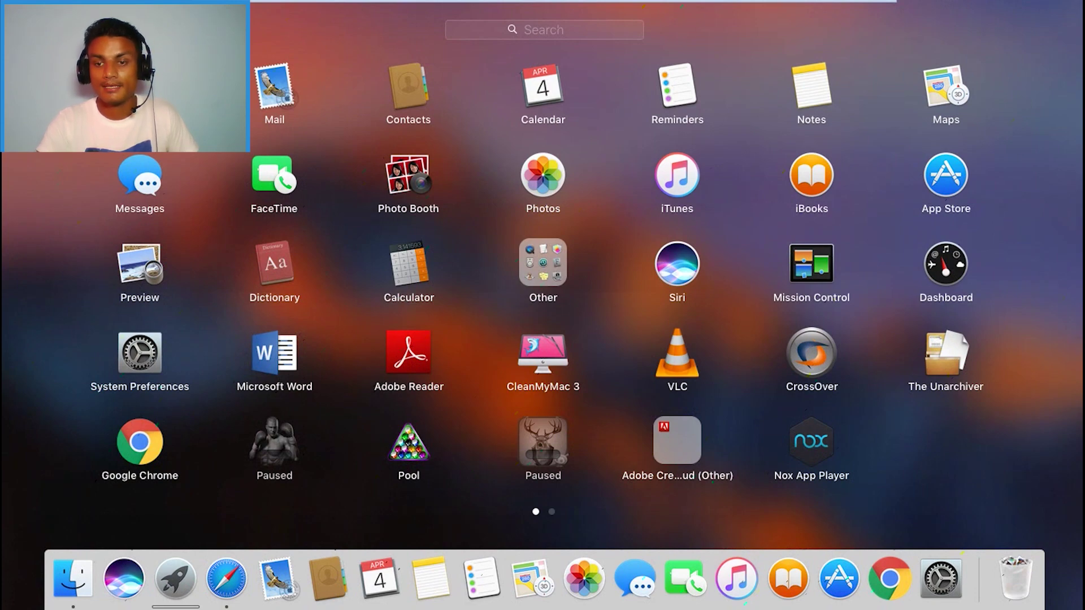
pyautogui.click(811, 440)
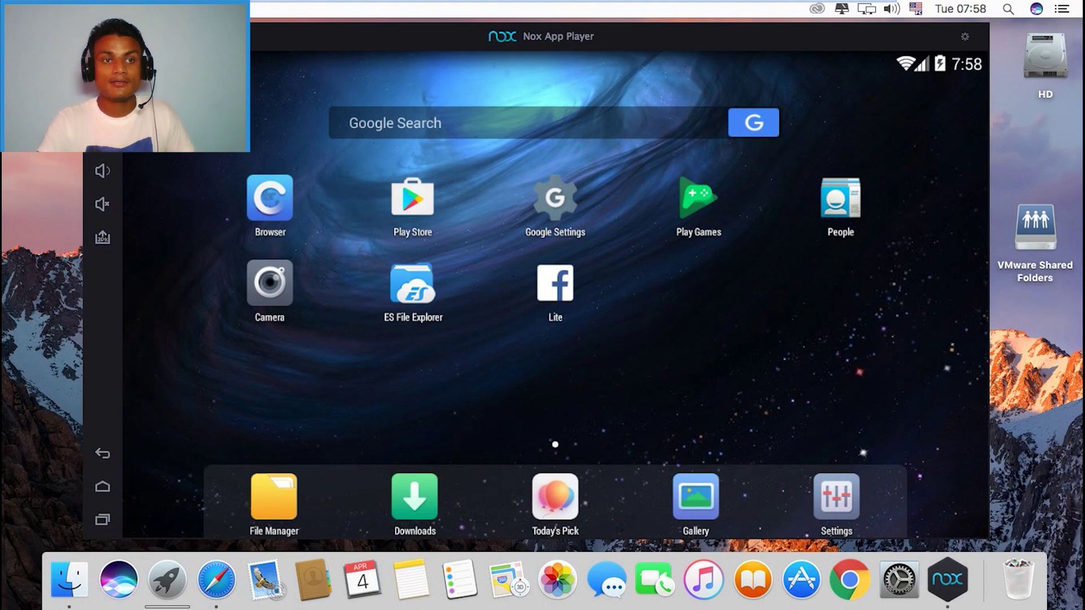
pyautogui.hotkey('ctrl', '1')
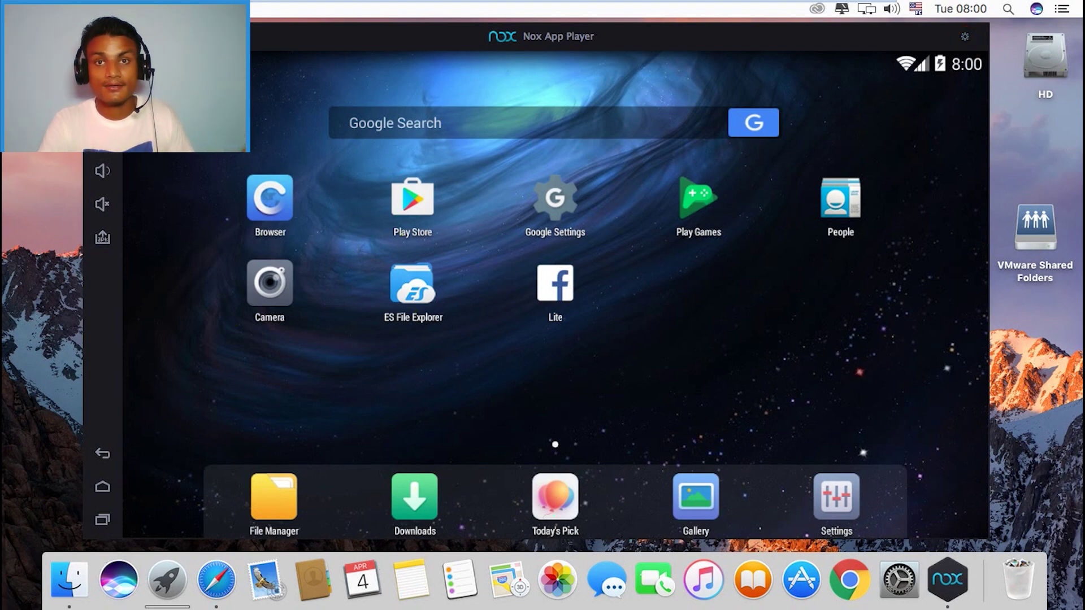
# In System Settings, choose the Customize performance profile with 1 CPU and 1024 MB RAM.
pyautogui.click(964, 36)
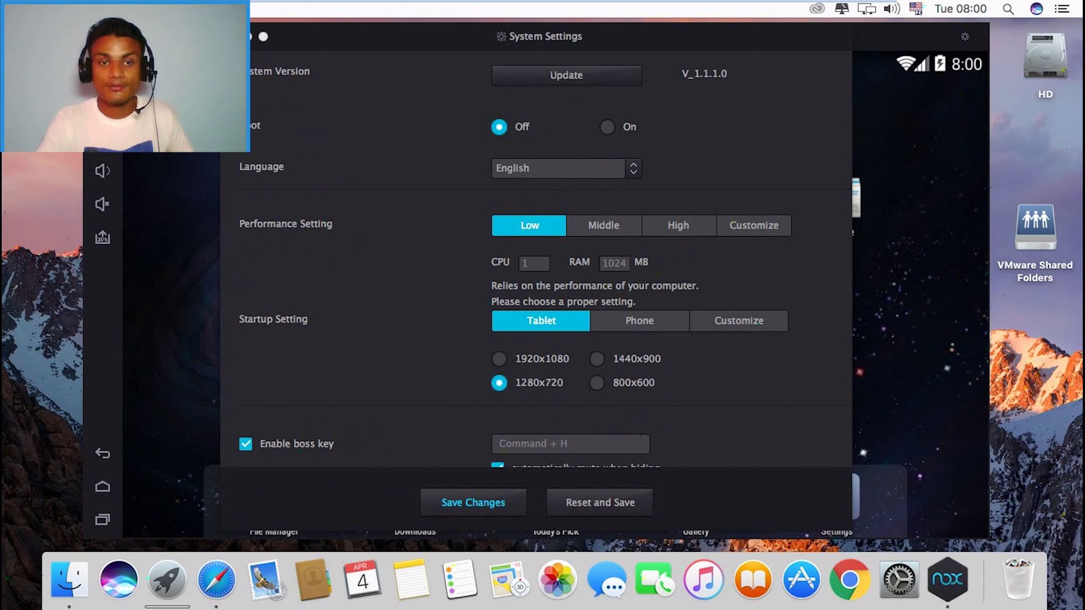
pyautogui.click(604, 225)
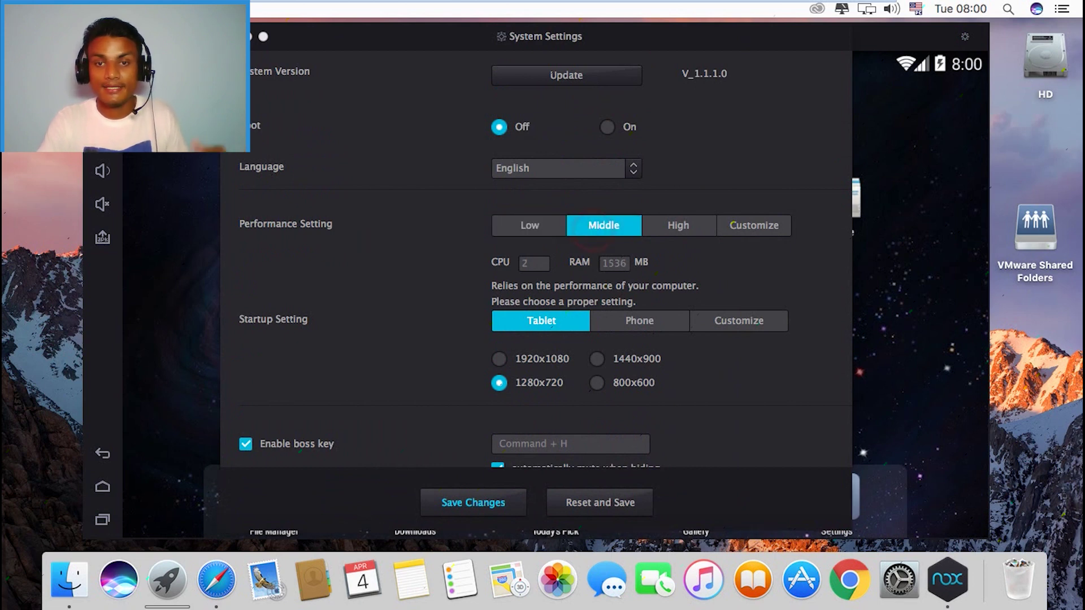
pyautogui.click(679, 224)
pyautogui.click(760, 224)
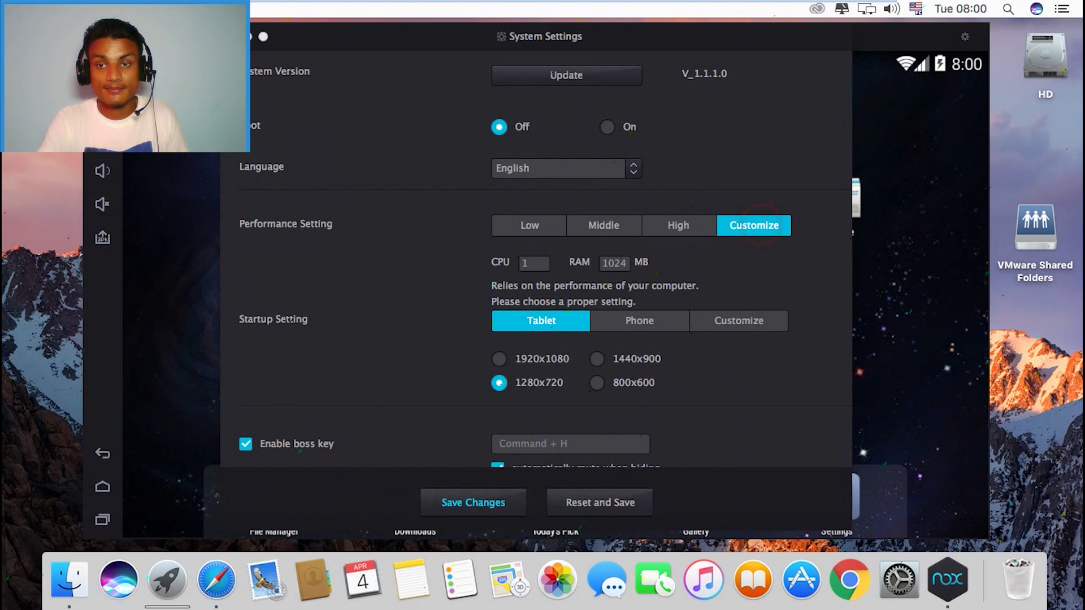
pyautogui.click(622, 225)
pyautogui.click(684, 225)
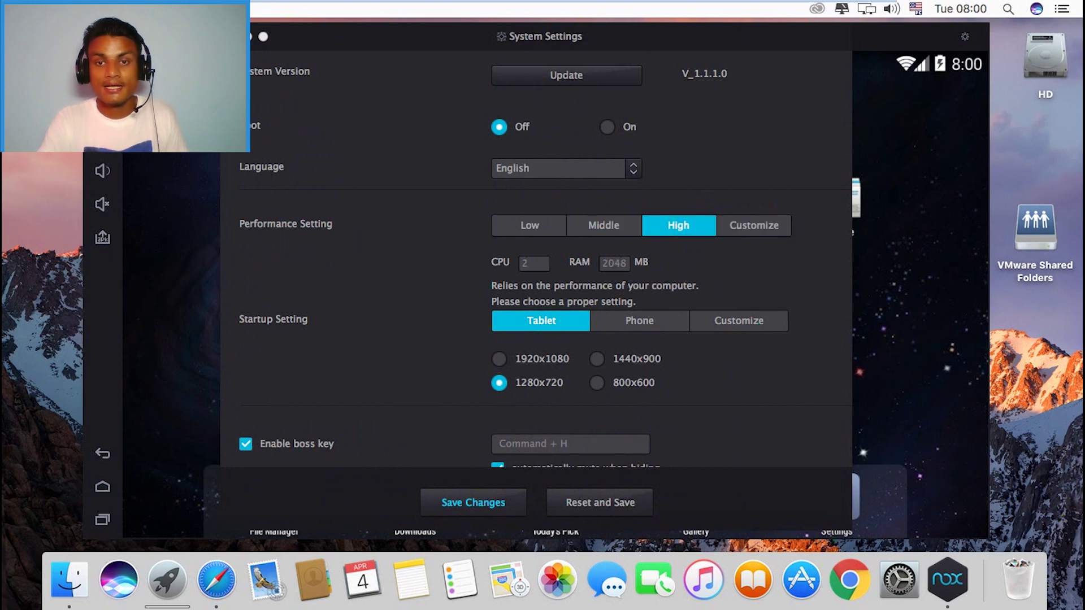
pyautogui.click(754, 224)
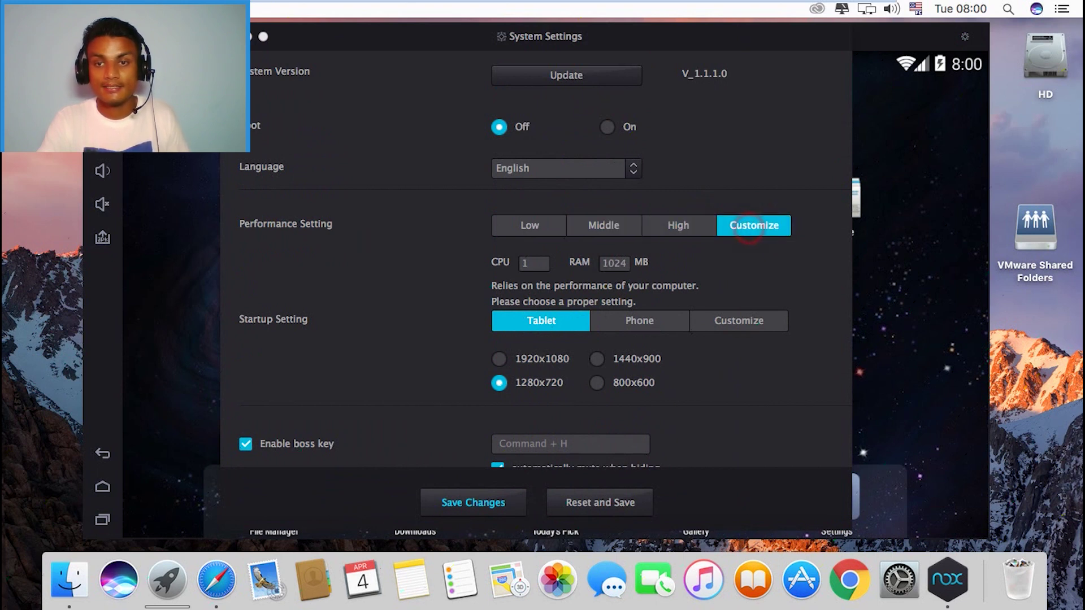
pyautogui.moveTo(605, 263); pyautogui.dragTo(626, 262)
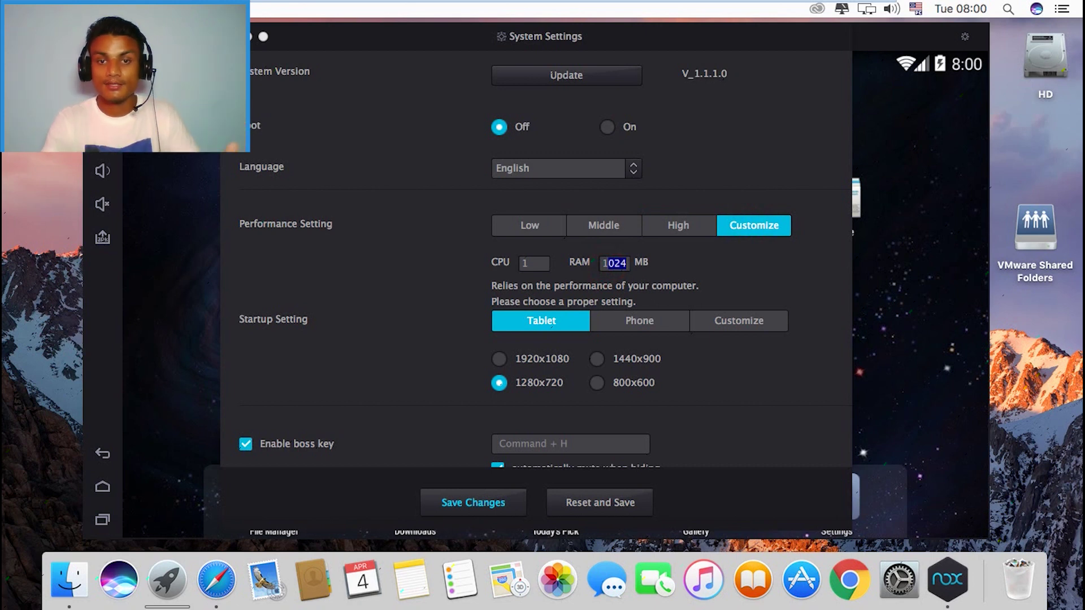
pyautogui.doubleClick(525, 263)
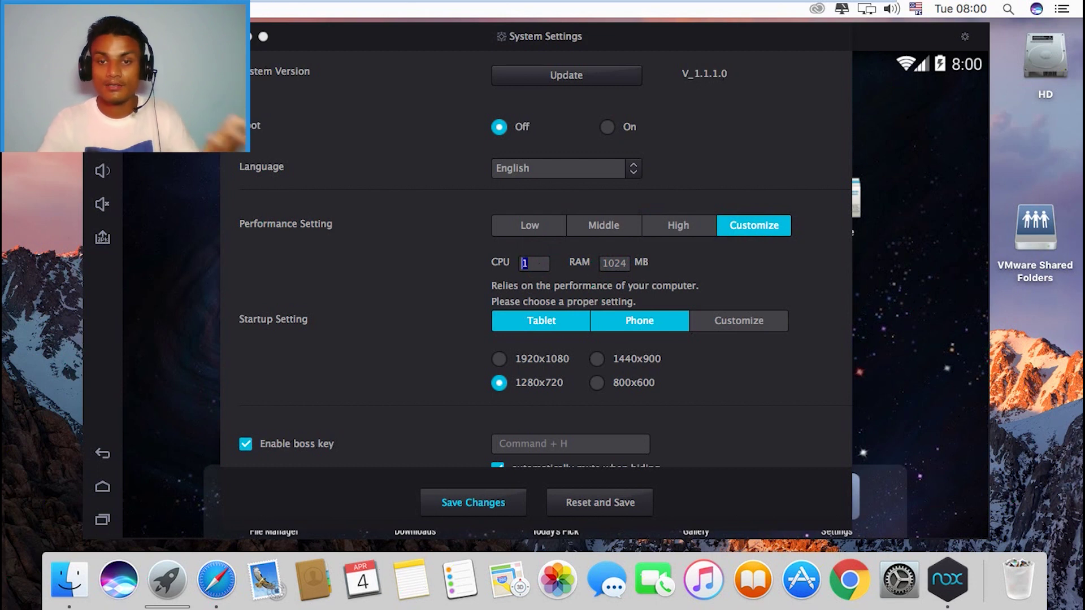
# Set the Tablet startup resolution to 1280x720.
pyautogui.click(499, 359)
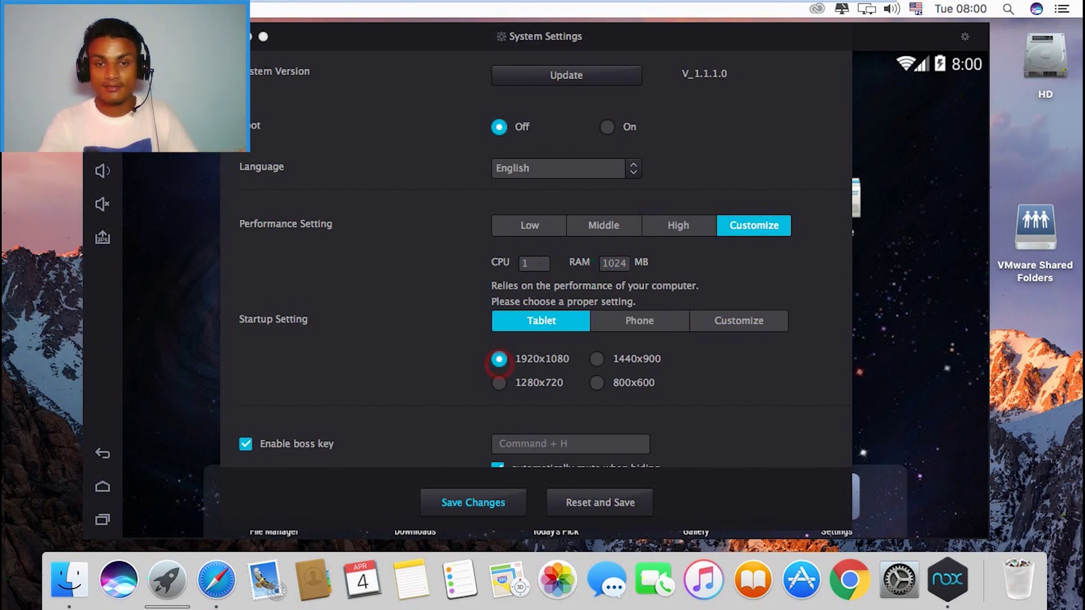
pyautogui.click(499, 383)
pyautogui.click(597, 383)
pyautogui.click(597, 359)
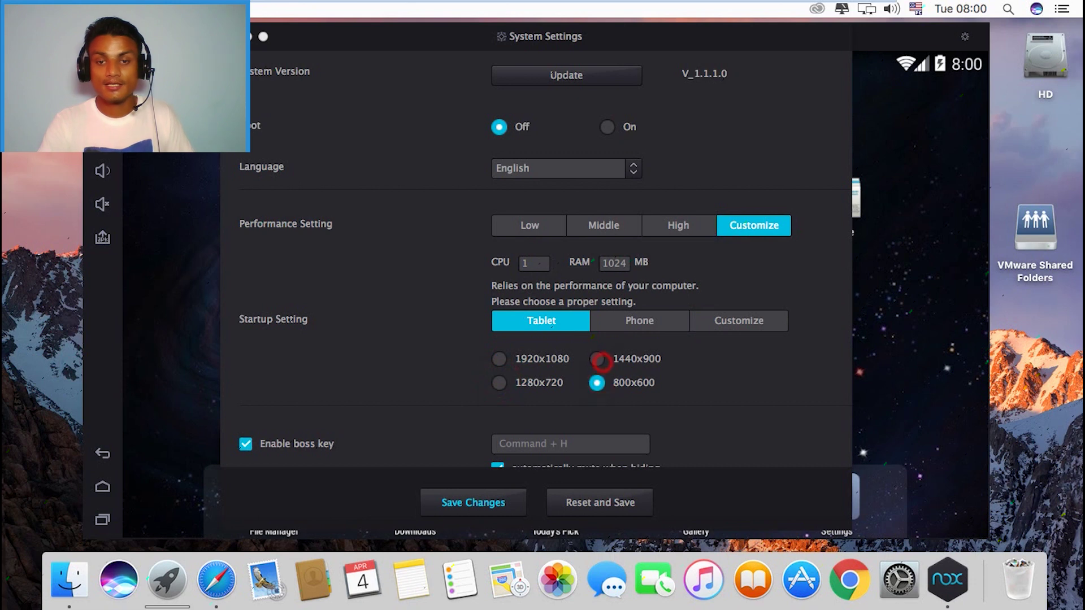
pyautogui.click(499, 358)
pyautogui.click(499, 383)
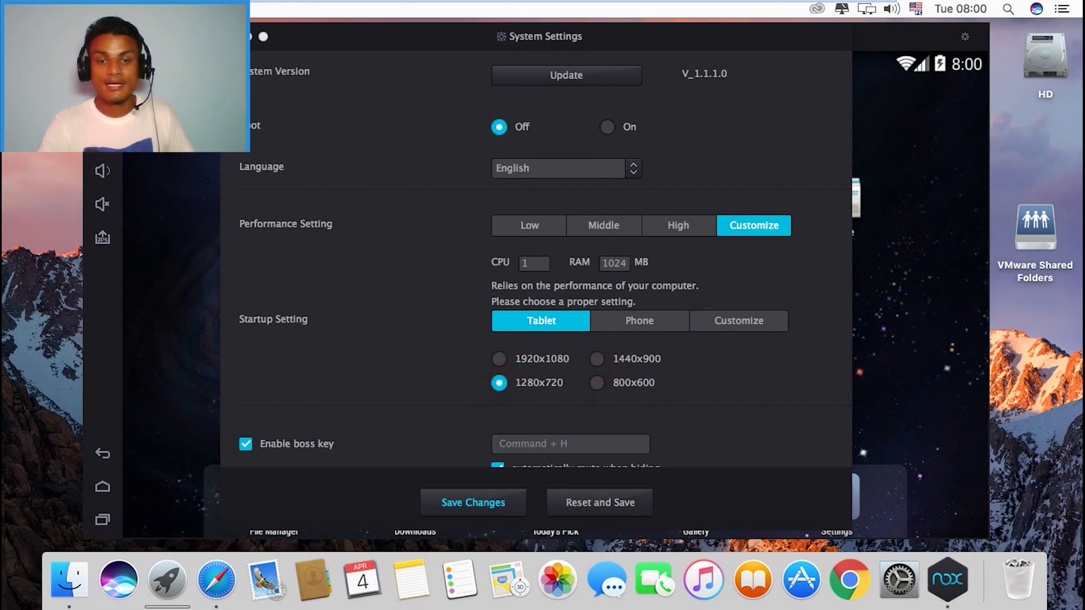
pyautogui.click(291, 130)
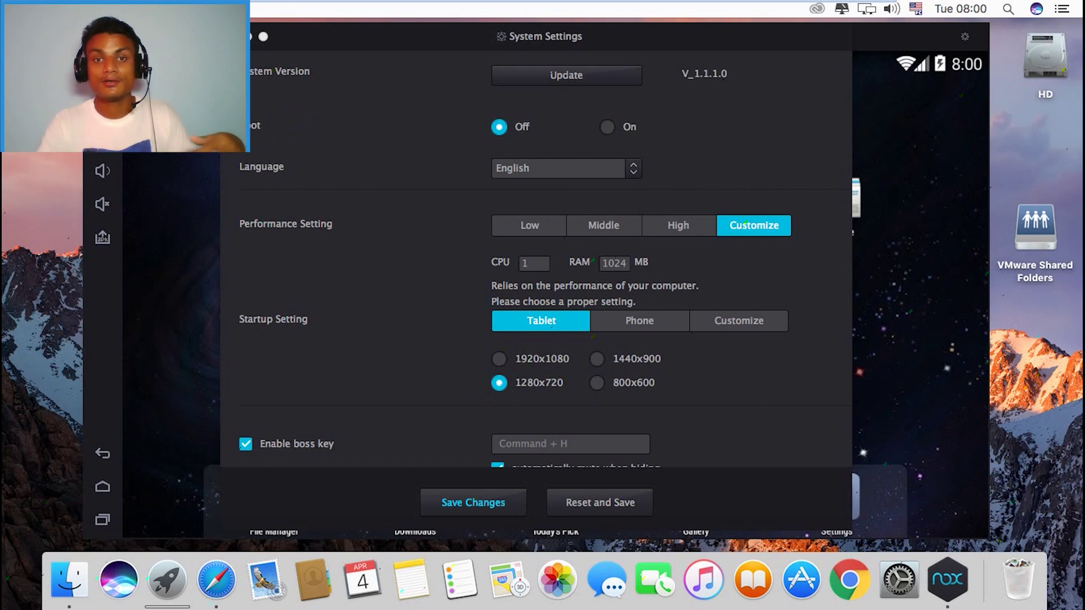
# Turn Root and Fixed window size on, then close System Settings with Escape.
pyautogui.click(607, 126)
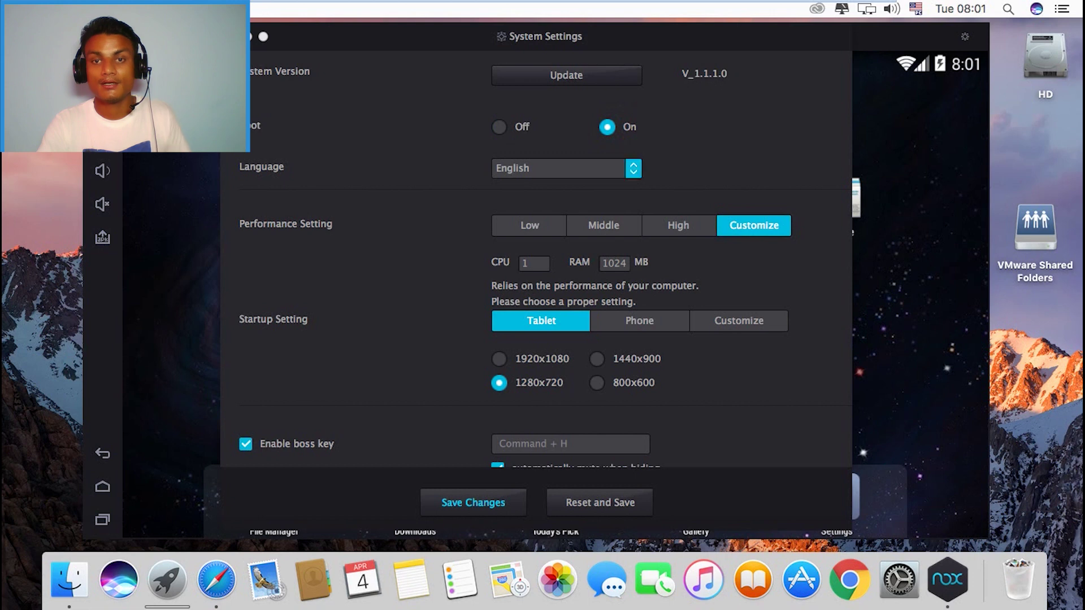
pyautogui.scroll(-5, 542, 283)
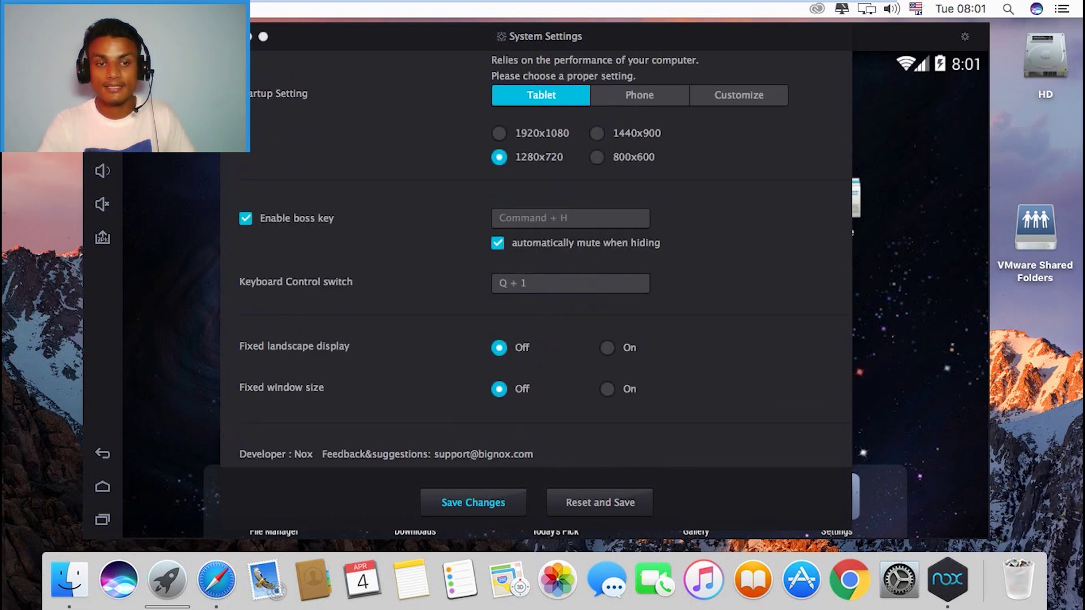
pyautogui.click(499, 382)
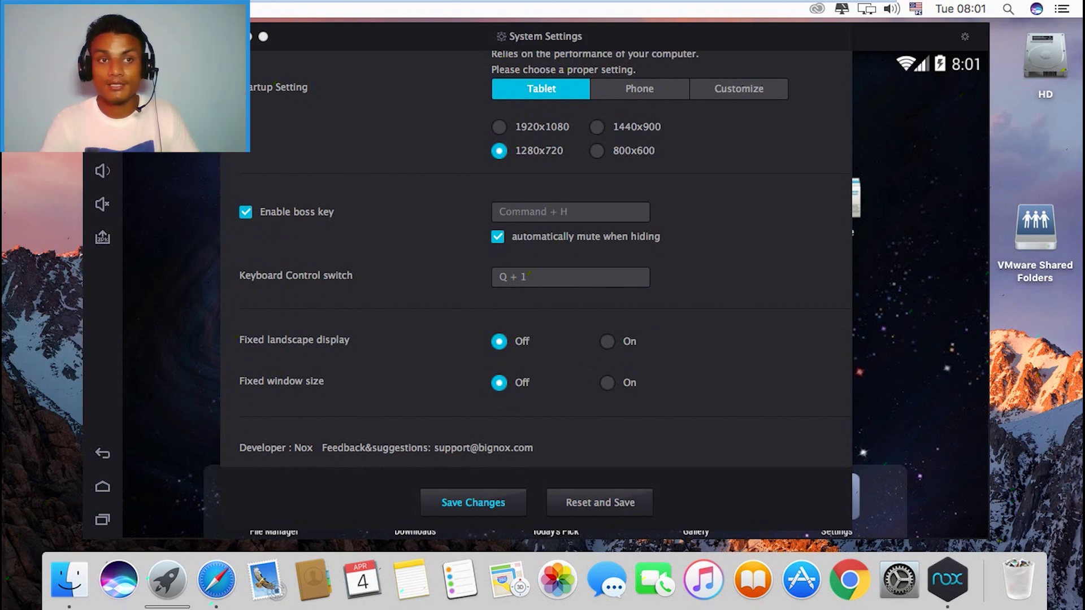
pyautogui.click(607, 383)
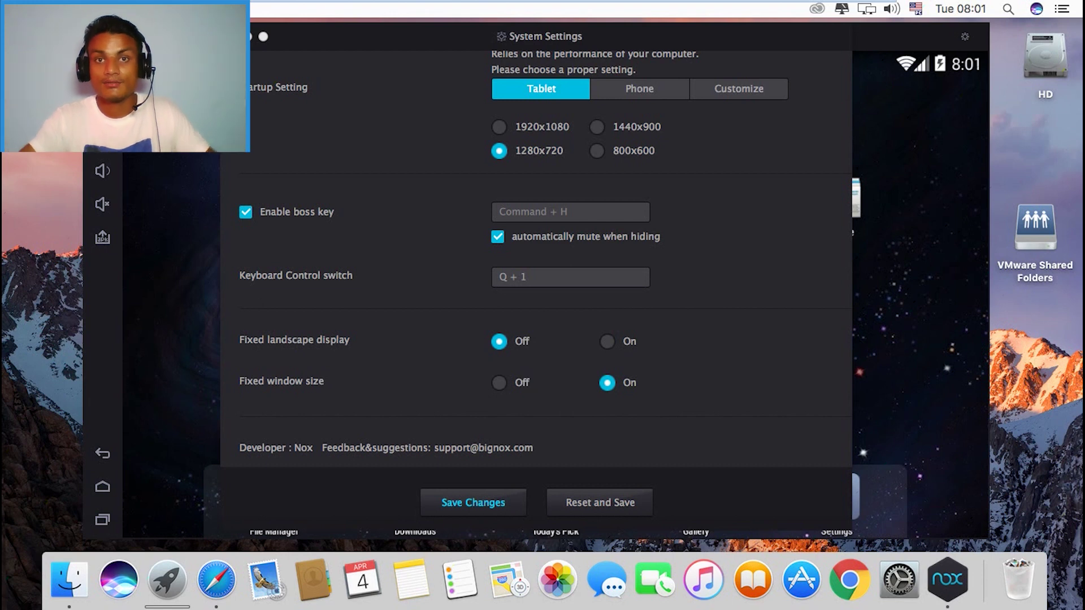
pyautogui.press('Escape')
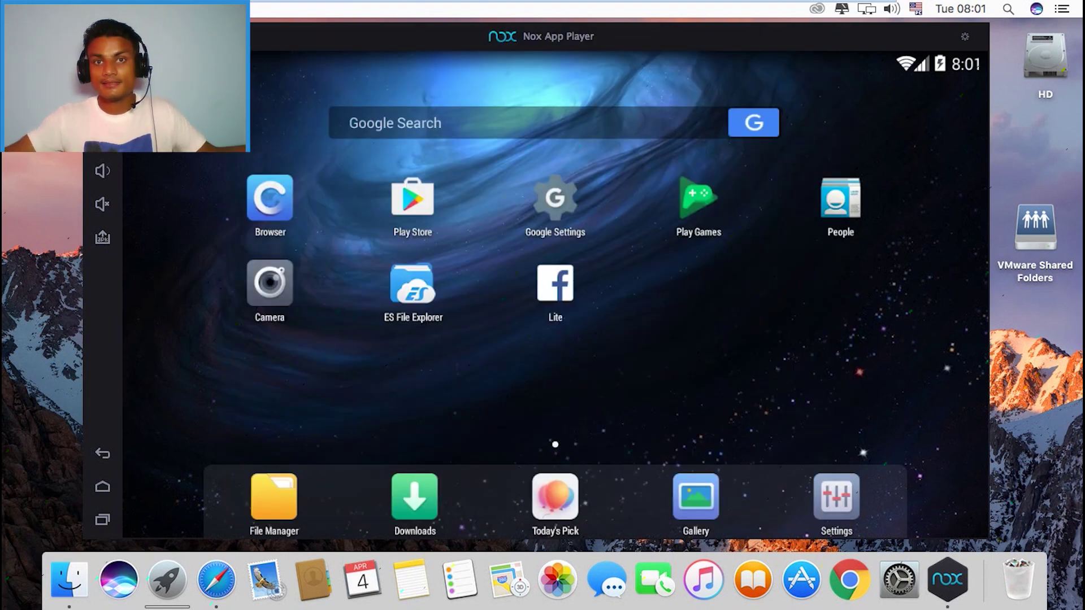